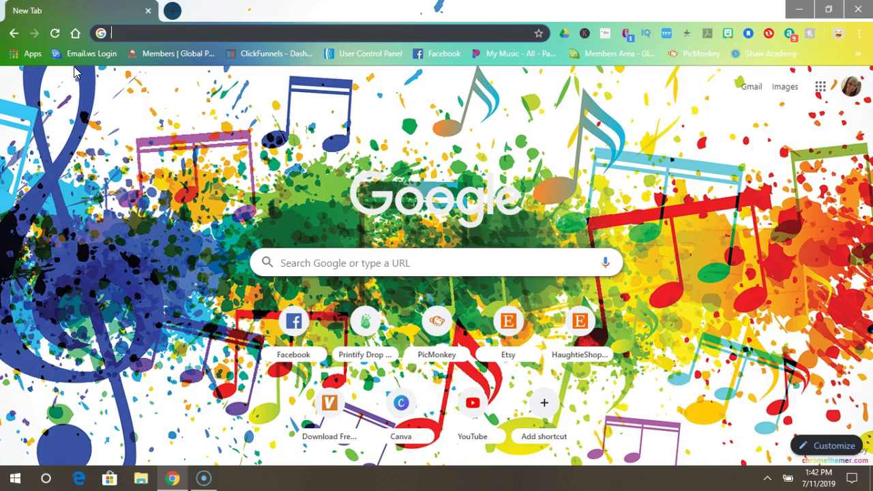
- Load picmonkey.com in Chrome to reach the PicMonkey home page
{"action": "left_click", "coordinate": [101, 33]}
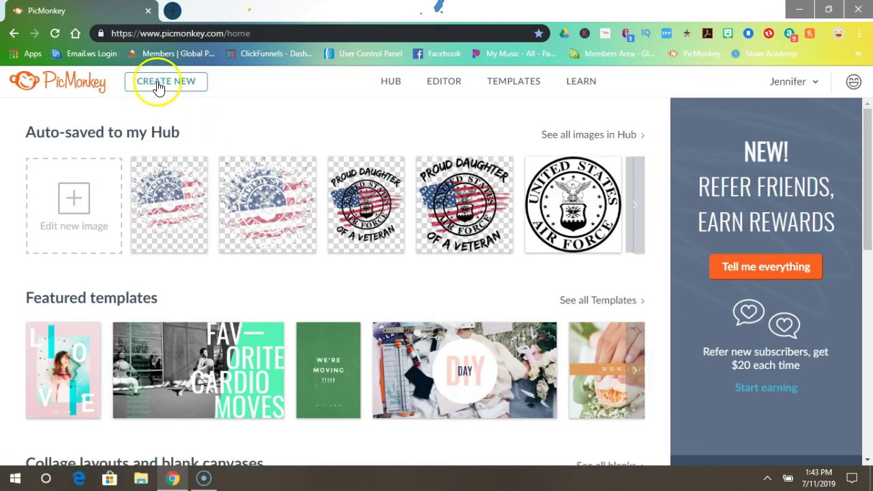
- Start a new image with CREATE NEW
{"action": "left_click", "coordinate": [157, 88]}
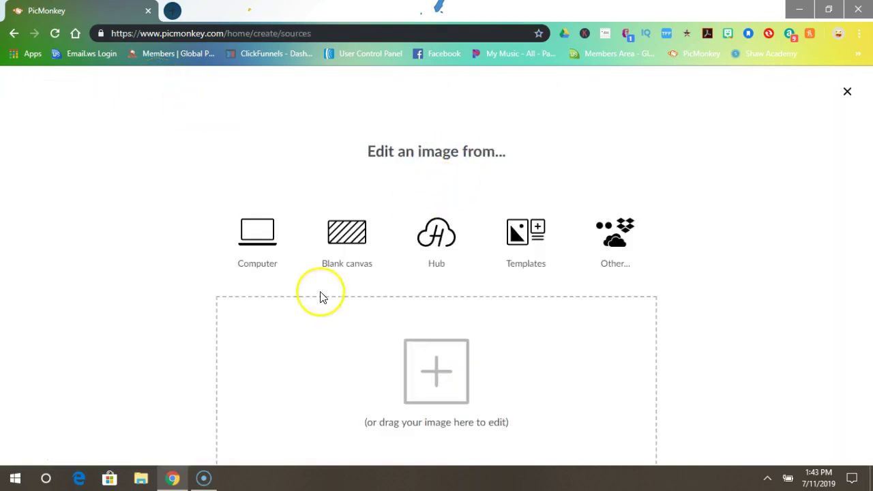
- Choose Blank canvas with custom width 1000 and height 1000, then make it
{"action": "left_click", "coordinate": [343, 242]}
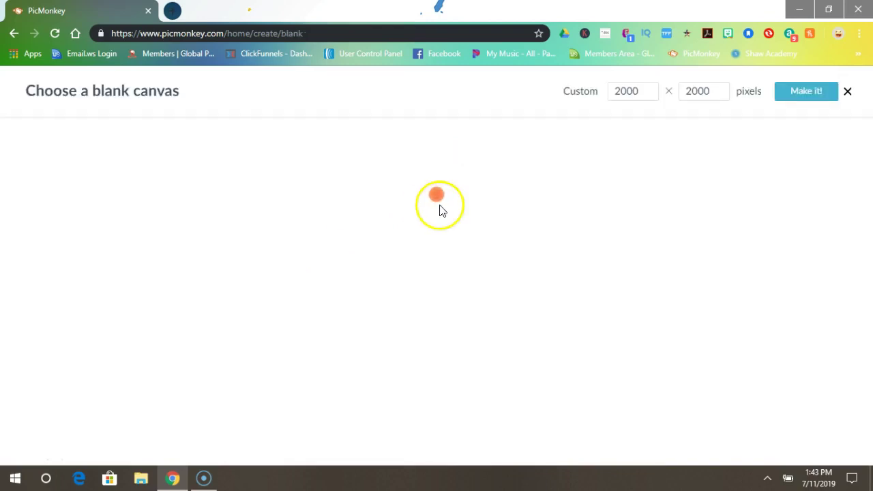
{"action": "double_click", "coordinate": [621, 91]}
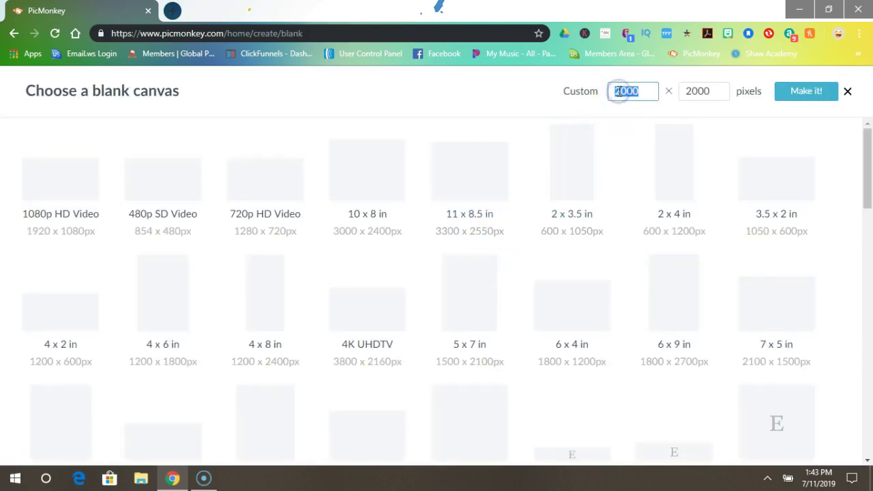
{"action": "type", "text": "100"}
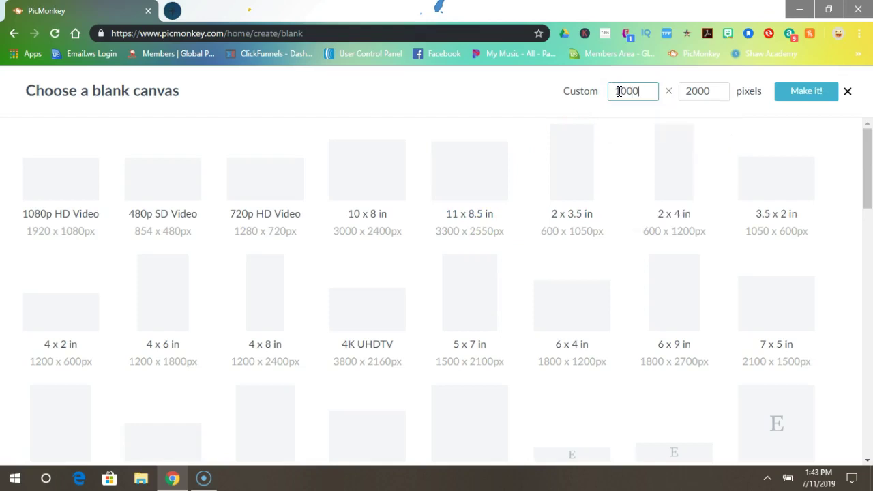
{"action": "key", "text": "Tab"}
{"action": "type", "text": "100"}
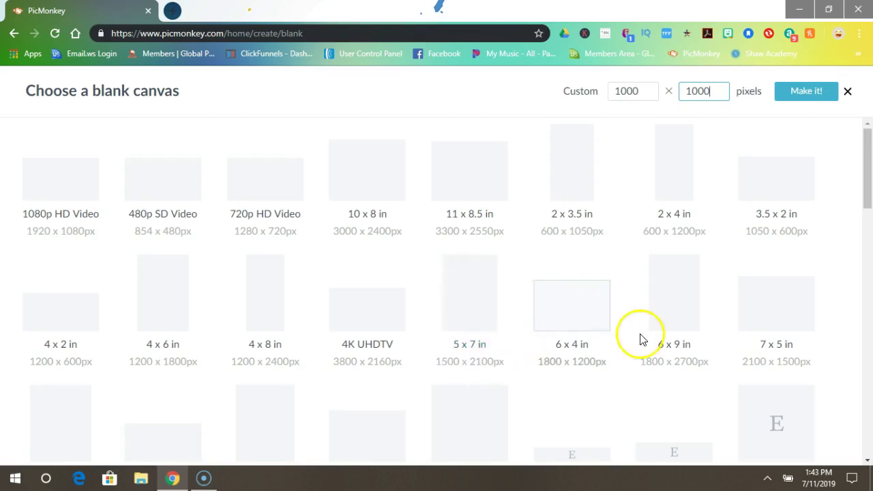
{"action": "left_click", "coordinate": [821, 95]}
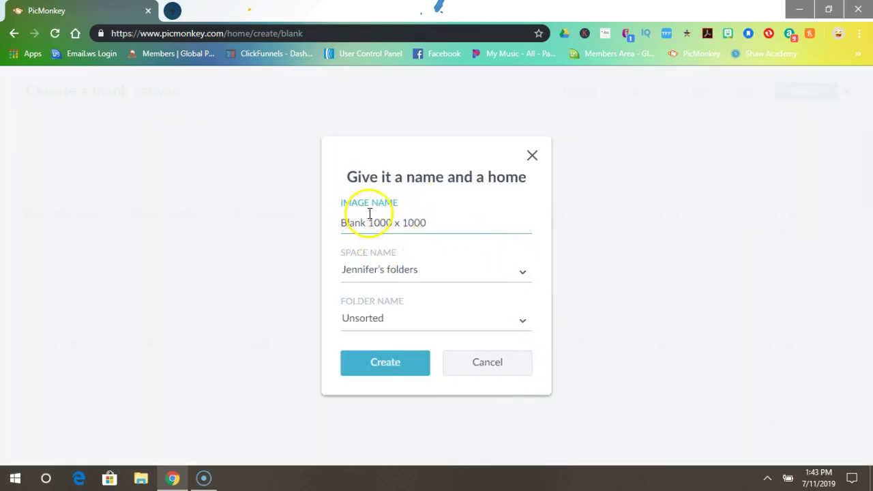
- Rename the image '1000 x 1000 J. Haught Designs Watermark' and create it
{"action": "left_click_drag", "start_coordinate": [369, 222], "coordinate": [282, 230]}
{"action": "key", "text": "BackSpace"}
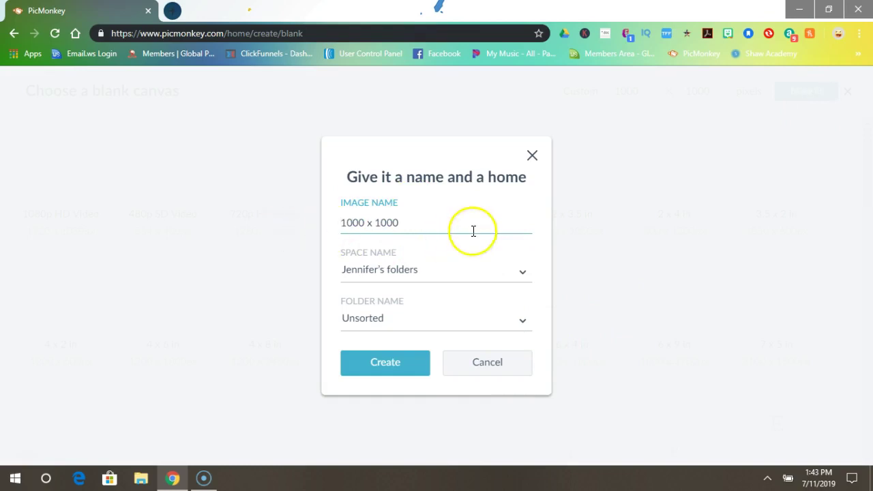
{"action": "left_click", "coordinate": [474, 231]}
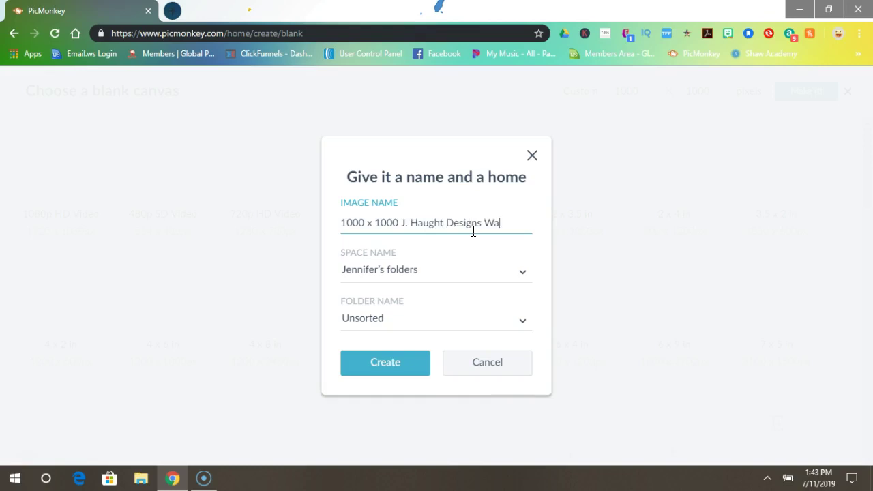
{"action": "type", "text": "J. Haught Designs Watcherm"}
{"action": "key", "text": "BackSpace"}
{"action": "key", "text": "BackSpace"}
{"action": "key", "text": "BackSpace"}
{"action": "key", "text": "BackSpace"}
{"action": "type", "text": "k"}
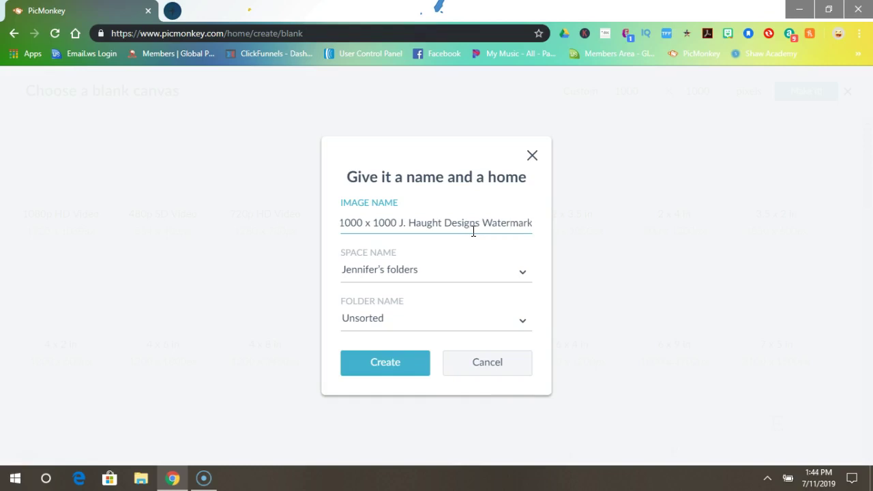
{"action": "left_click", "coordinate": [365, 369]}
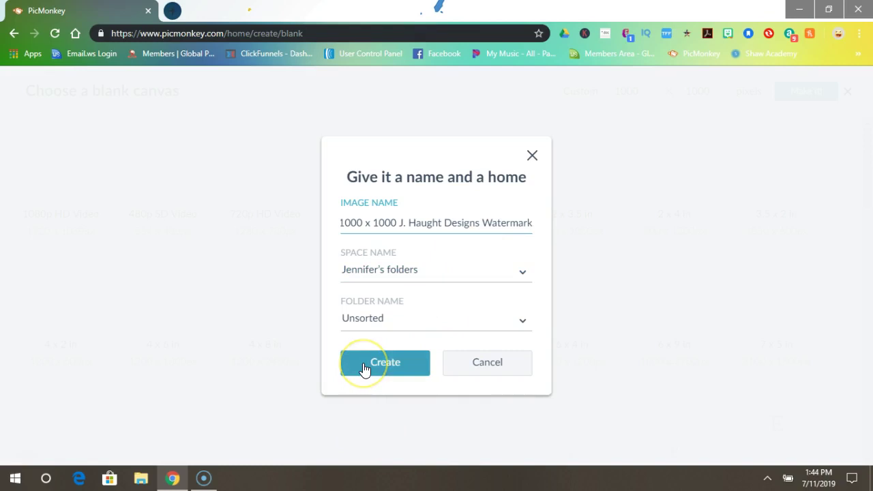
{"action": "left_click", "coordinate": [365, 369]}
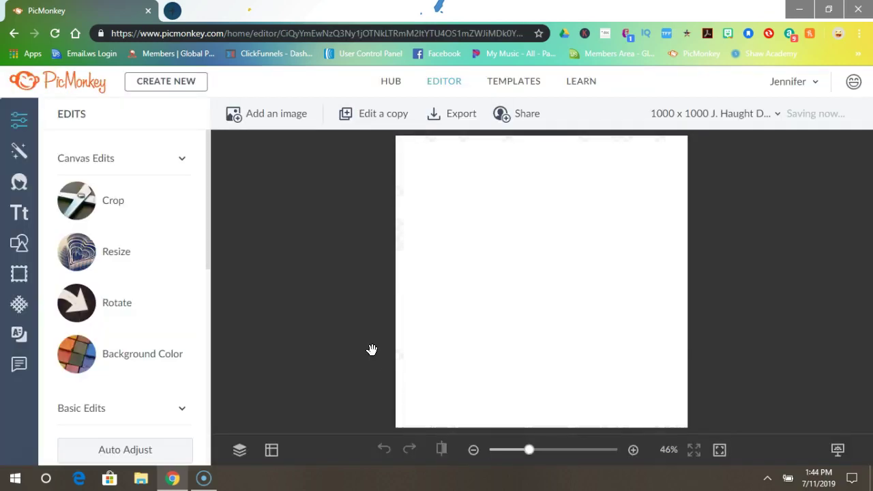
- Let the blank watermark canvas finish loading until changes show as saved
{"action": "left_click", "coordinate": [370, 345]}
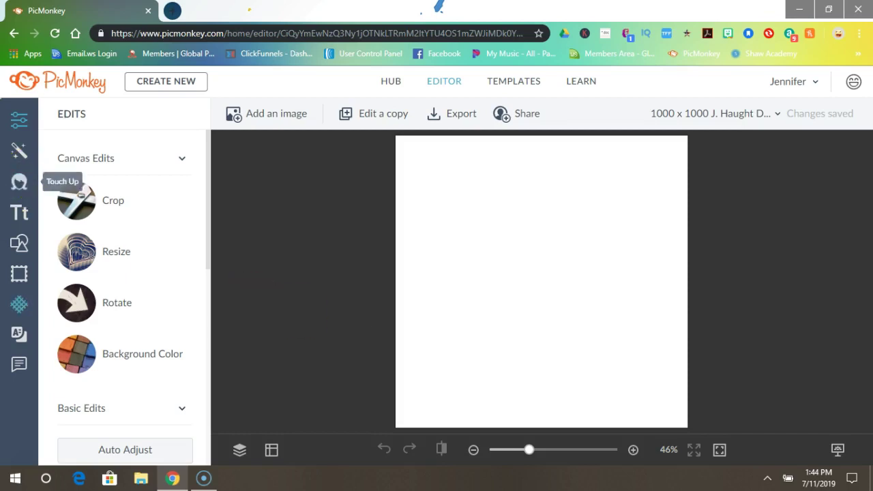
- Add a centred text layer reading 'J. Haught Designs' to the canvas
{"action": "left_click", "coordinate": [18, 211]}
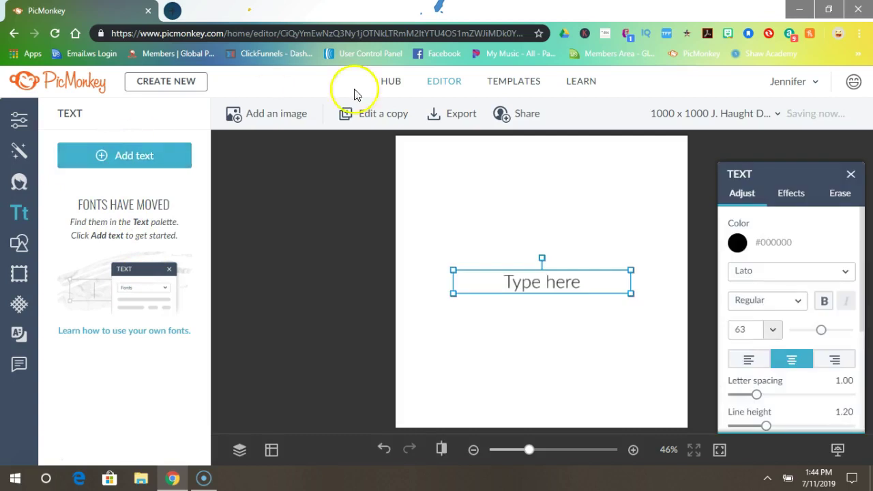
{"action": "double_click", "coordinate": [547, 283]}
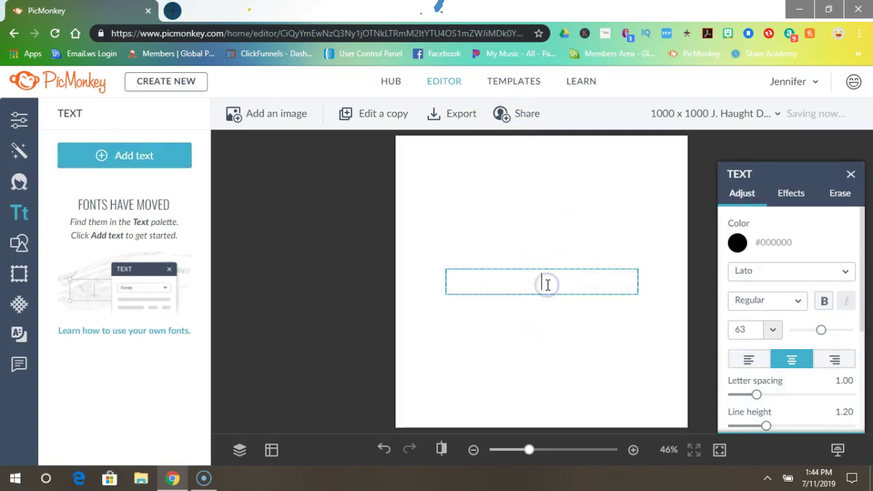
{"action": "type", "text": "J. Haught "}
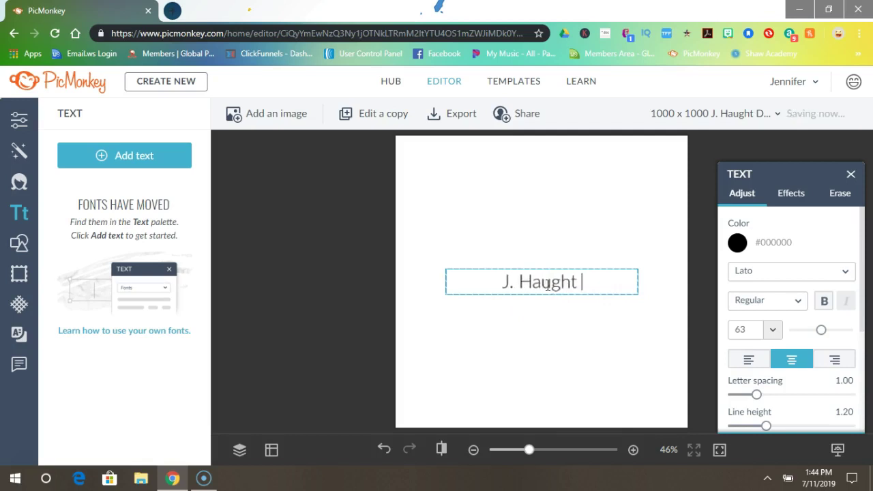
{"action": "type", "text": "Designs"}
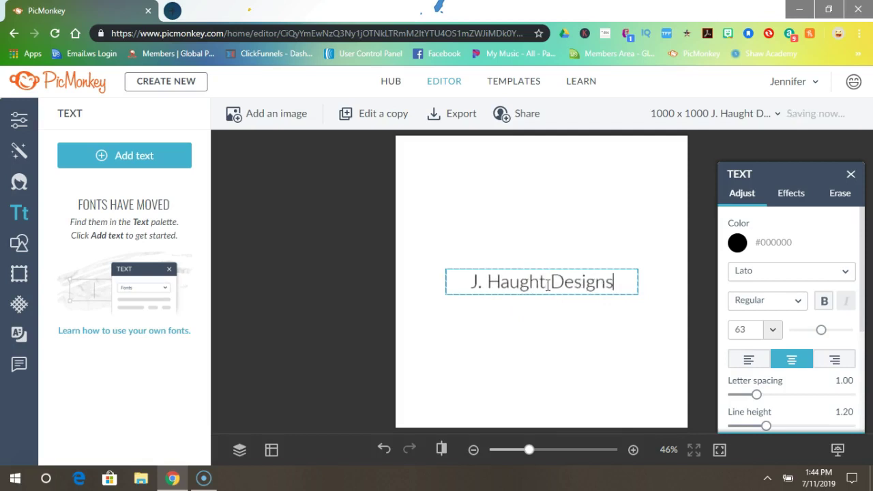
{"action": "left_click", "coordinate": [654, 343]}
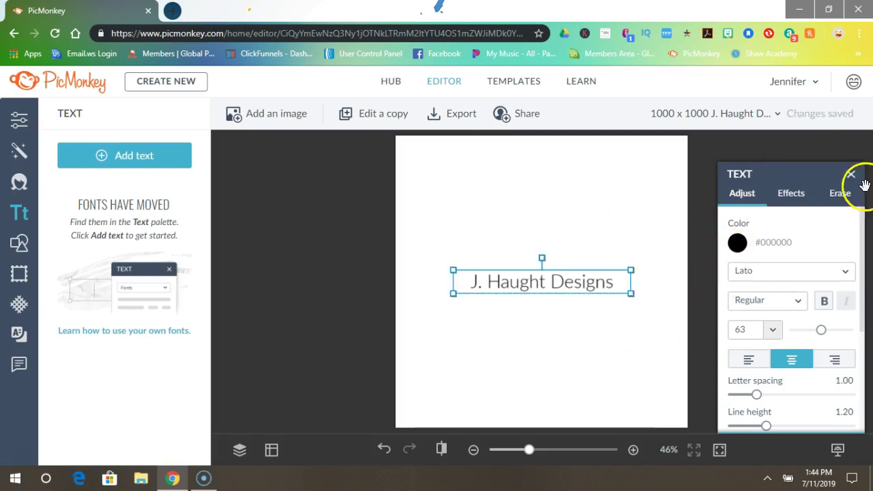
- Set the text's font to Flashlight Script Regular
{"action": "left_click", "coordinate": [742, 274]}
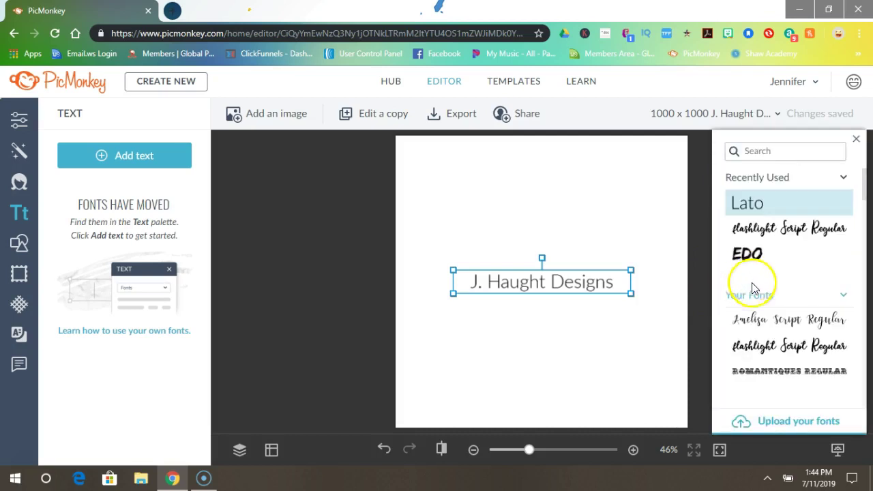
{"action": "left_click", "coordinate": [792, 235]}
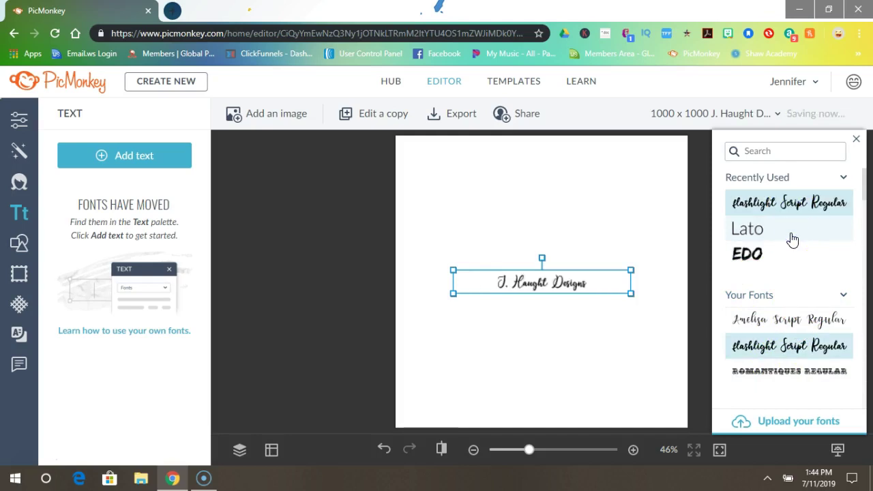
- Scale the script text up to size 192 and move it to the top centre
{"action": "left_click", "coordinate": [630, 279]}
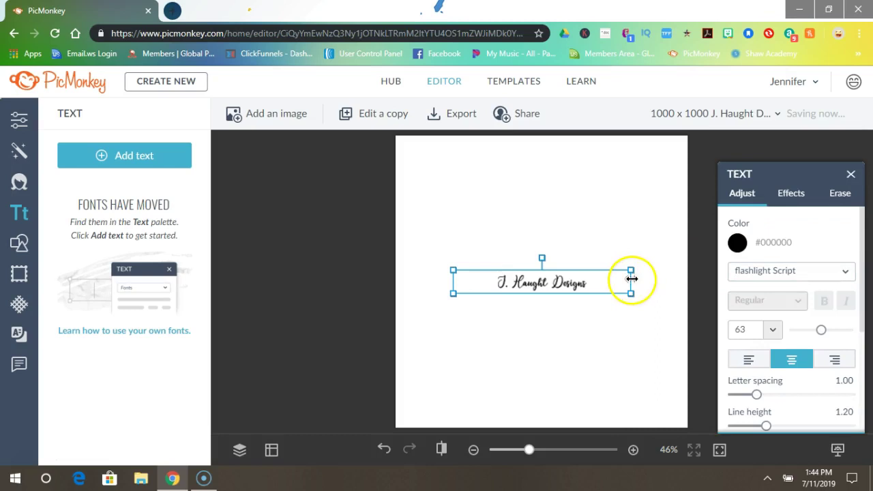
{"action": "left_click_drag", "start_coordinate": [632, 279], "coordinate": [549, 302]}
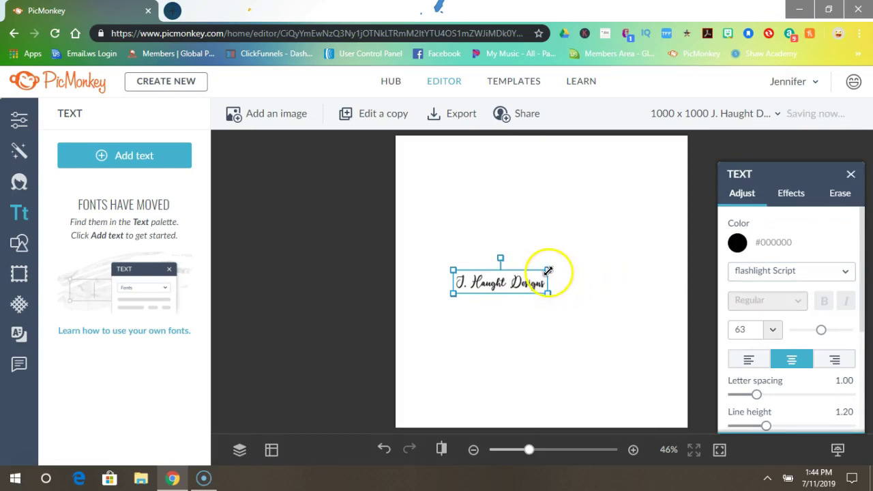
{"action": "left_click_drag", "start_coordinate": [548, 271], "coordinate": [680, 201]}
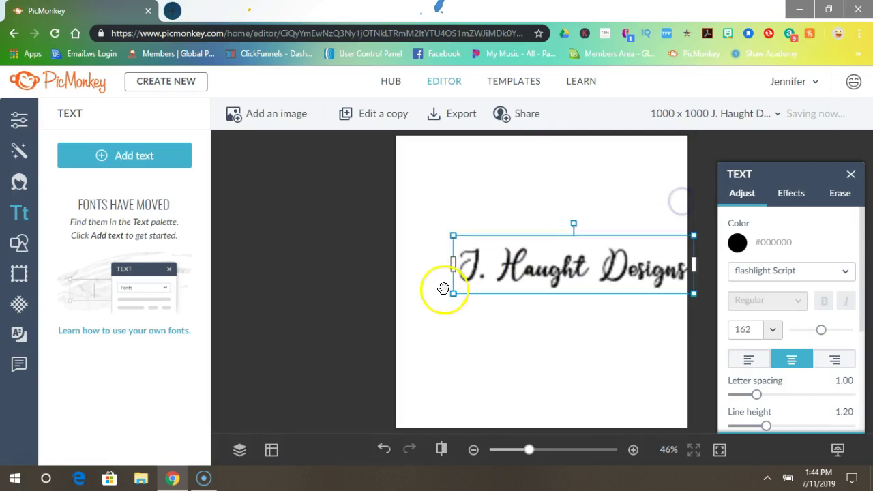
{"action": "left_click_drag", "start_coordinate": [445, 289], "coordinate": [411, 320]}
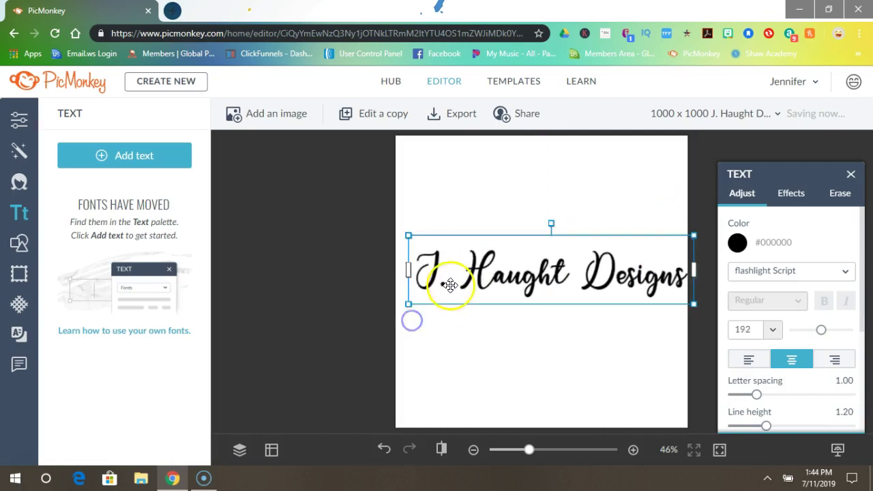
{"action": "left_click_drag", "start_coordinate": [559, 279], "coordinate": [551, 189]}
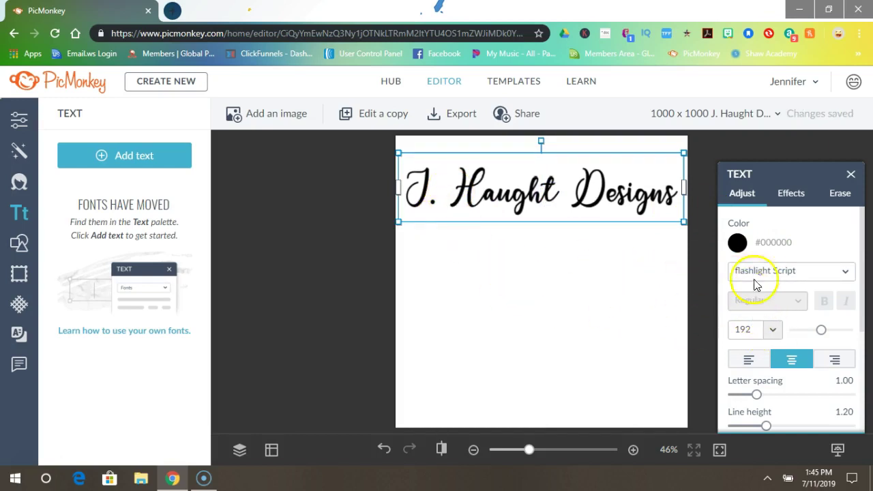
- Set the text's Fade slider to 80% in the Text Adjust panel
{"action": "scroll", "coordinate": [797, 279], "scroll_direction": "down", "scroll_amount": 3}
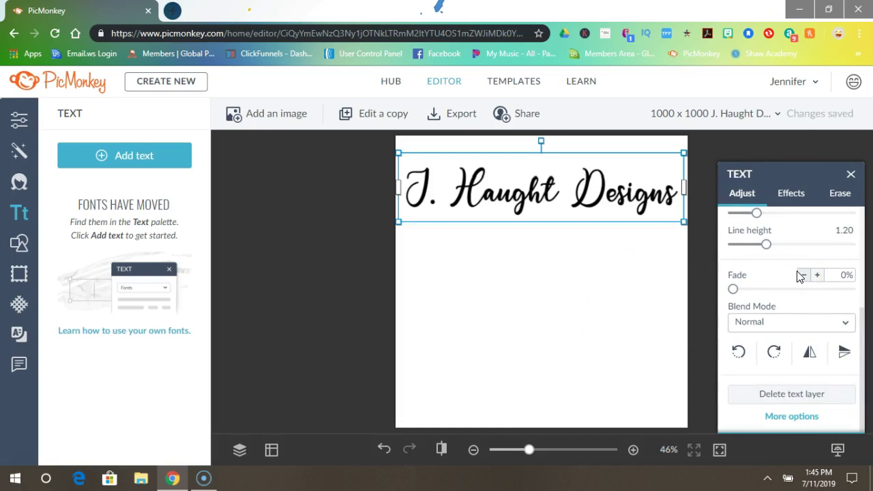
{"action": "left_click", "coordinate": [733, 291]}
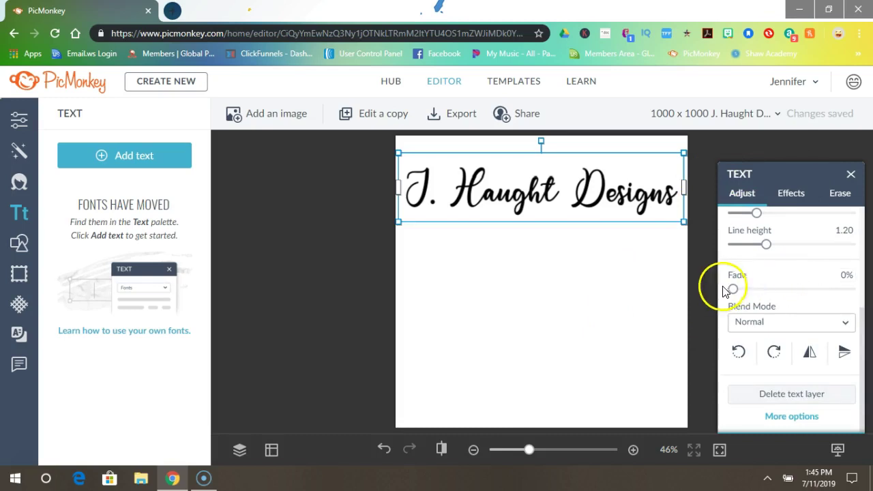
{"action": "left_click_drag", "start_coordinate": [733, 293], "coordinate": [825, 297]}
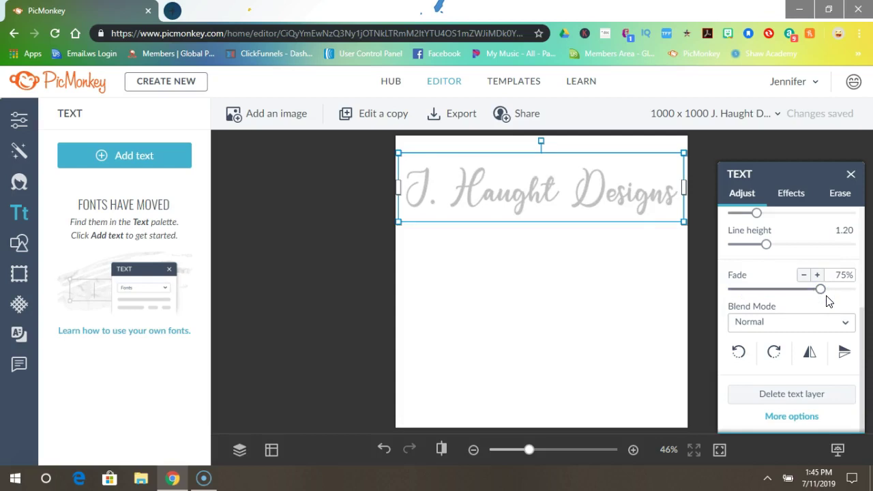
{"action": "left_click_drag", "start_coordinate": [822, 289], "coordinate": [831, 296]}
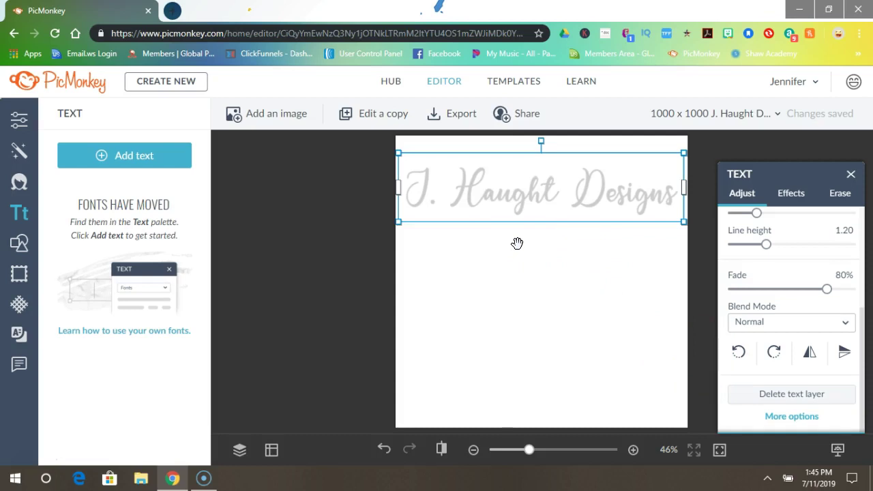
- Duplicate the faded text layer and drag the copies lower down the canvas
{"action": "key", "text": "ctrl+d"}
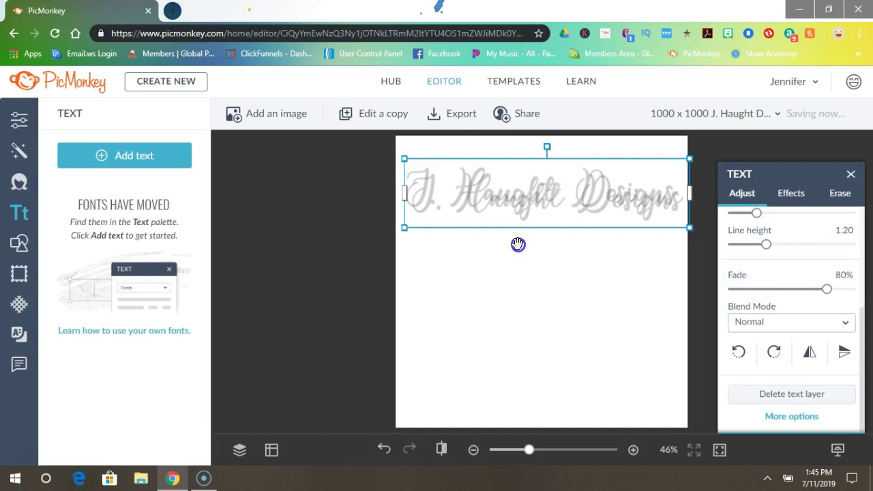
{"action": "left_click", "coordinate": [518, 244]}
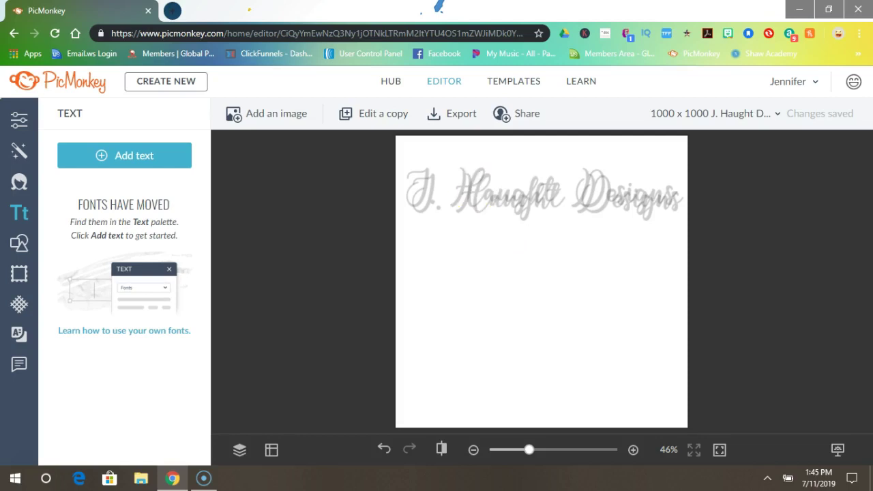
{"action": "left_click", "coordinate": [510, 212]}
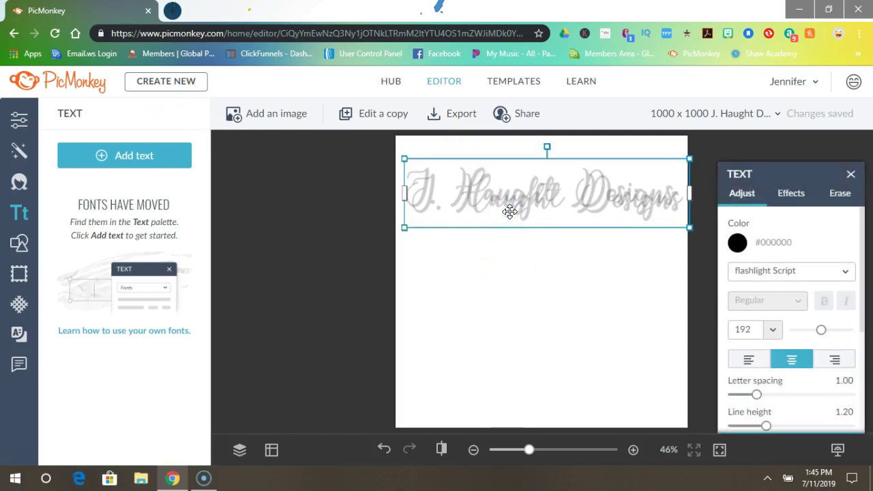
{"action": "left_click_drag", "start_coordinate": [510, 212], "coordinate": [515, 217]}
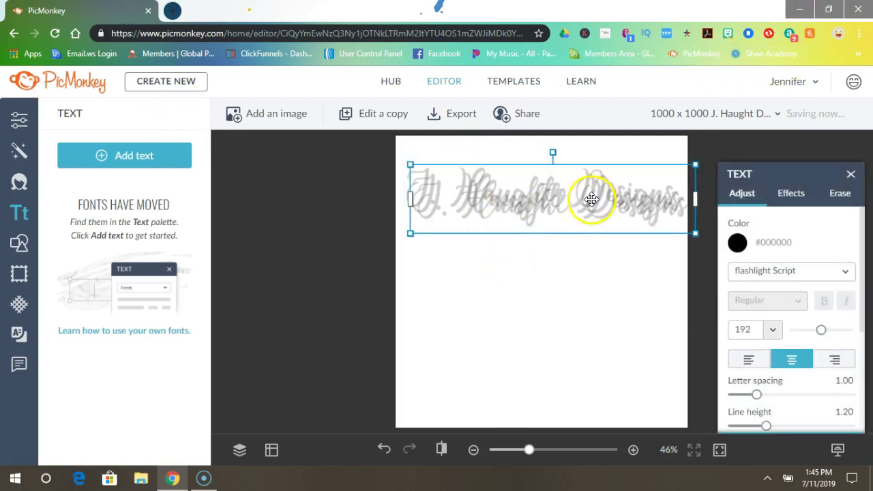
{"action": "left_click_drag", "start_coordinate": [591, 199], "coordinate": [579, 217]}
{"action": "left_click_drag", "start_coordinate": [569, 260], "coordinate": [560, 292]}
- Move one copy to the canvas bottom and centre the middle copy on the guides
{"action": "left_click", "coordinate": [536, 213]}
{"action": "left_click_drag", "start_coordinate": [536, 213], "coordinate": [528, 366]}
{"action": "left_click_drag", "start_coordinate": [521, 296], "coordinate": [530, 288]}
{"action": "left_click", "coordinate": [523, 279]}
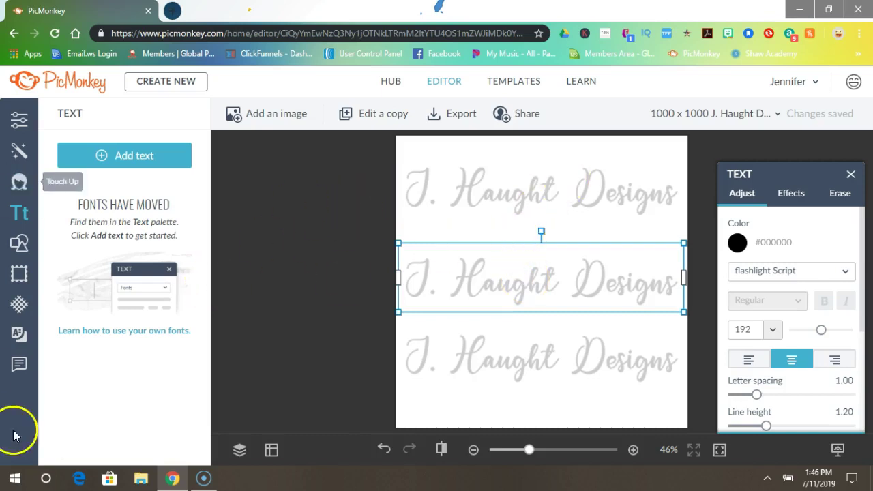
- Set the canvas background colour to Transparent and apply it, replacing the white background
{"action": "left_click", "coordinate": [15, 121]}
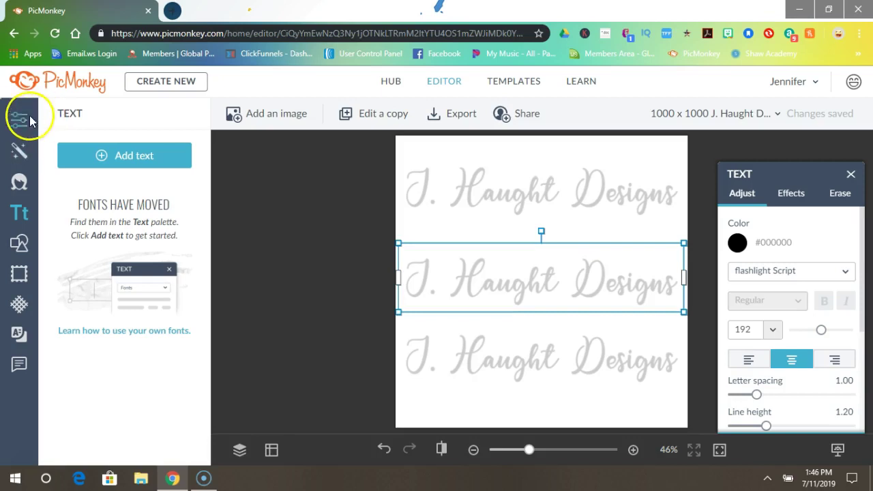
{"action": "left_click", "coordinate": [20, 116]}
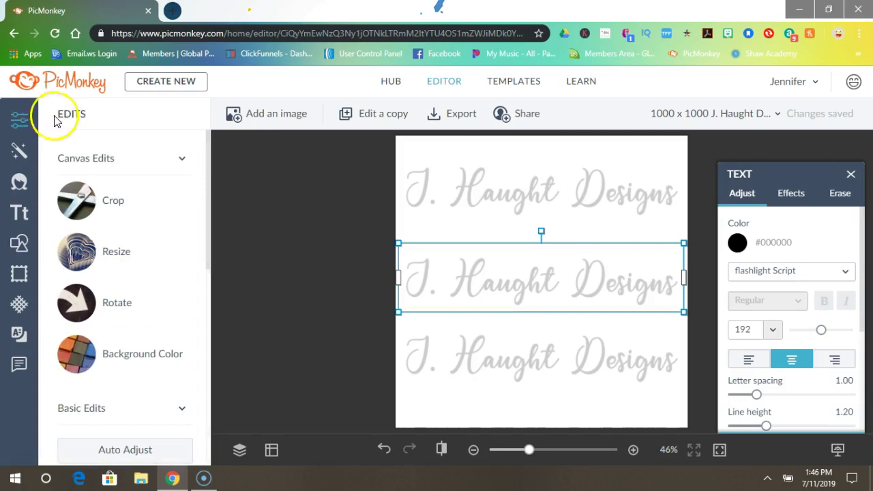
{"action": "left_click", "coordinate": [127, 356]}
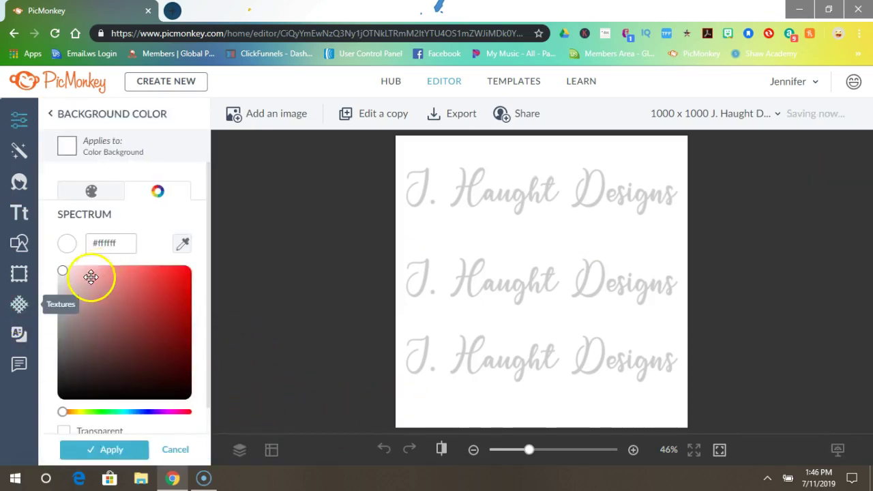
{"action": "scroll", "coordinate": [90, 287], "scroll_direction": "down", "scroll_amount": 1}
{"action": "left_click", "coordinate": [63, 367]}
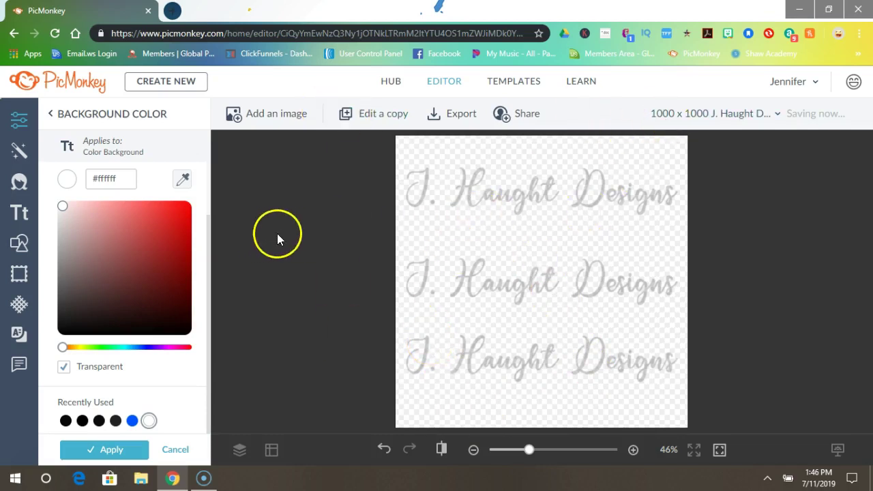
{"action": "left_click", "coordinate": [88, 448]}
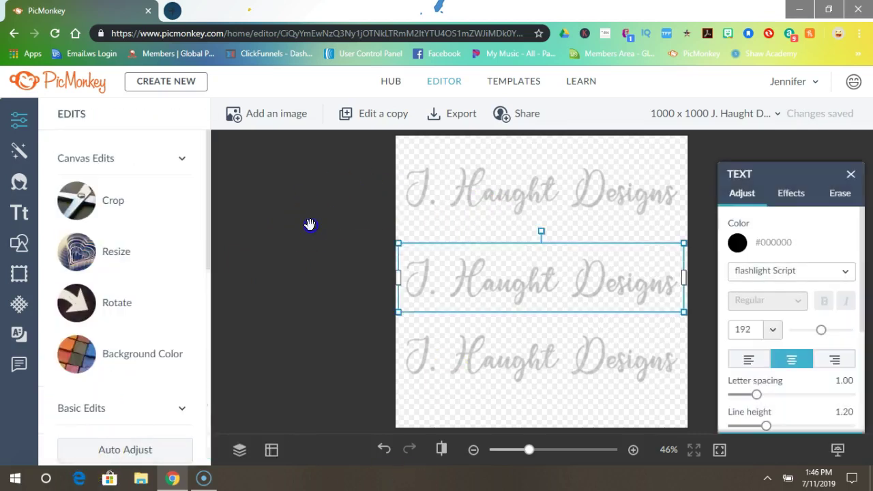
- Add the Proud Daughter Of A Veteran Splatter 02 flag image from the computer
{"action": "left_click", "coordinate": [309, 225]}
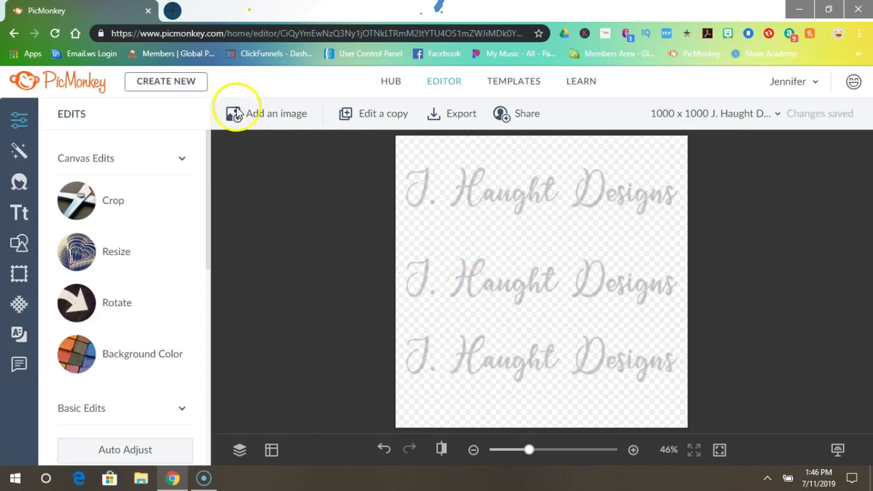
{"action": "left_click", "coordinate": [273, 118]}
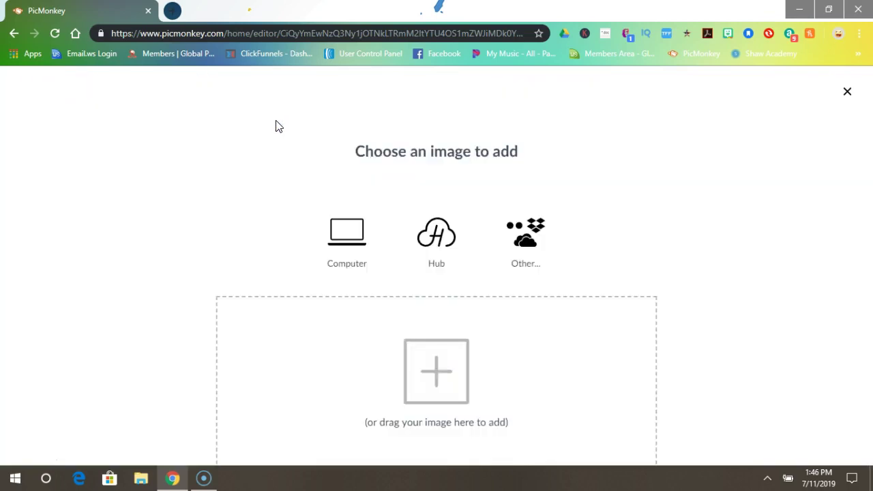
{"action": "left_click", "coordinate": [357, 219]}
{"action": "left_click", "coordinate": [358, 220]}
{"action": "left_click", "coordinate": [392, 162]}
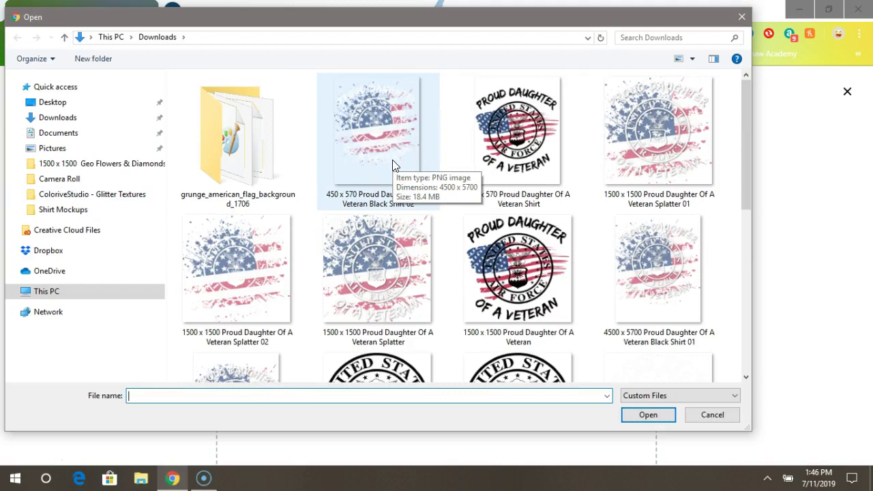
{"action": "double_click", "coordinate": [285, 257]}
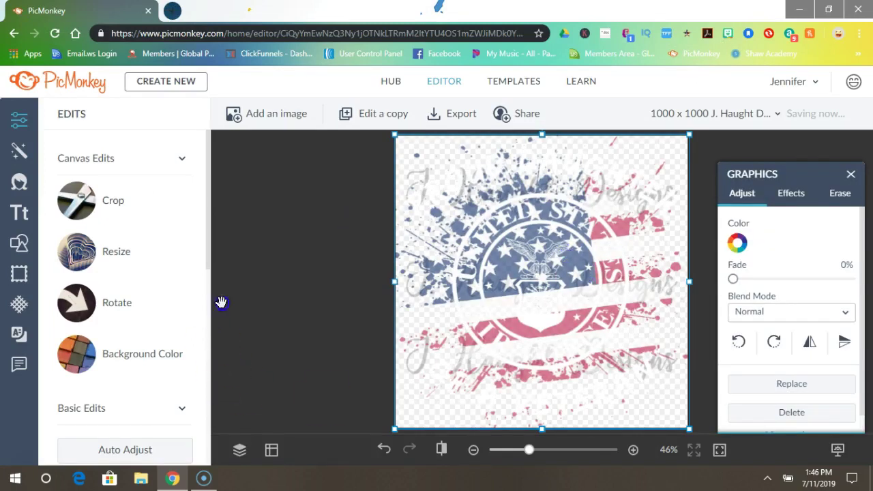
- Move the flag image layer below the three text layers, then select each text copy to verify
{"action": "left_click", "coordinate": [239, 449]}
{"action": "left_click_drag", "start_coordinate": [267, 240], "coordinate": [259, 326]}
{"action": "left_click", "coordinate": [450, 412]}
{"action": "left_click", "coordinate": [498, 263]}
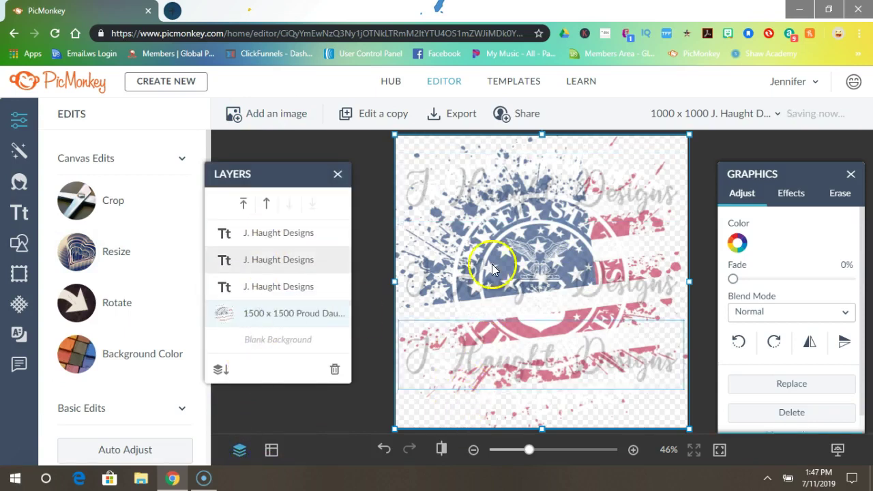
{"action": "left_click", "coordinate": [486, 273]}
{"action": "left_click", "coordinate": [453, 196]}
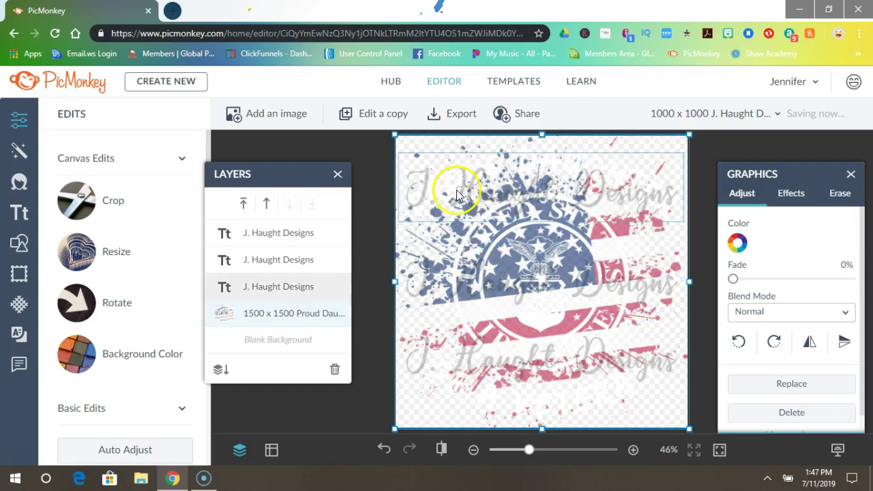
{"action": "left_click", "coordinate": [601, 278]}
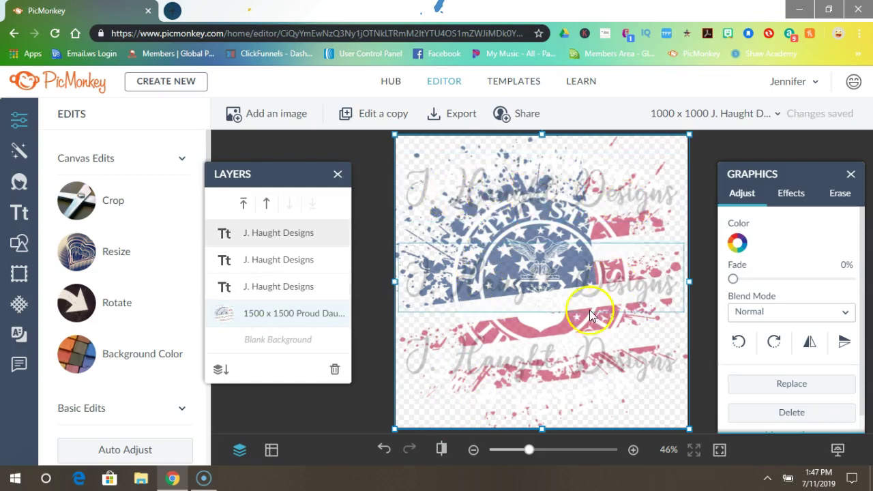
{"action": "left_click", "coordinate": [524, 358]}
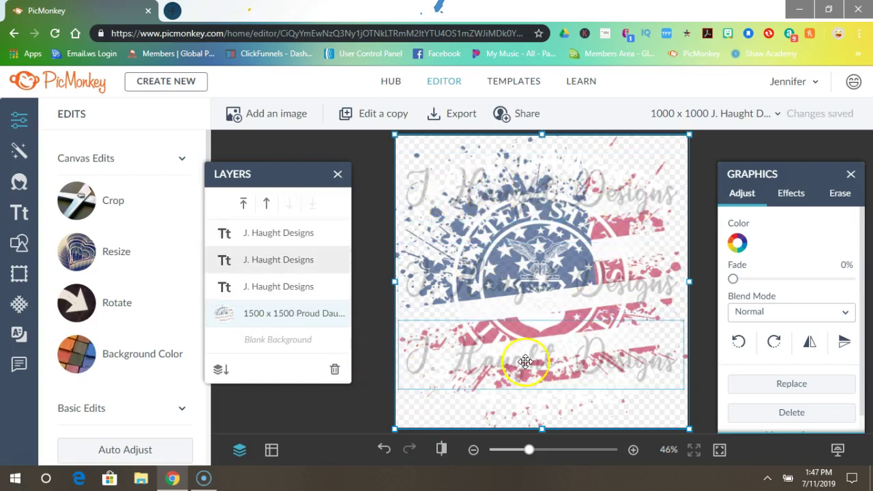
- Deselect all layers to preview the faded watermark lines over the flag design
{"action": "left_click", "coordinate": [303, 410]}
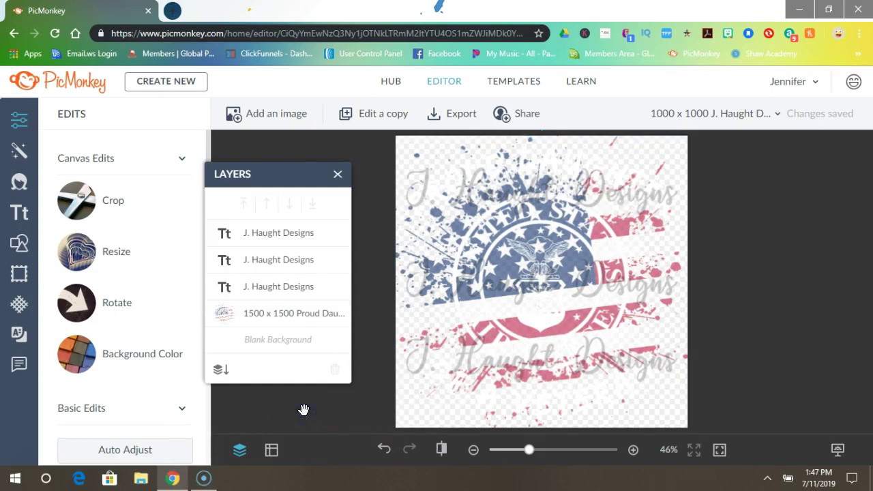